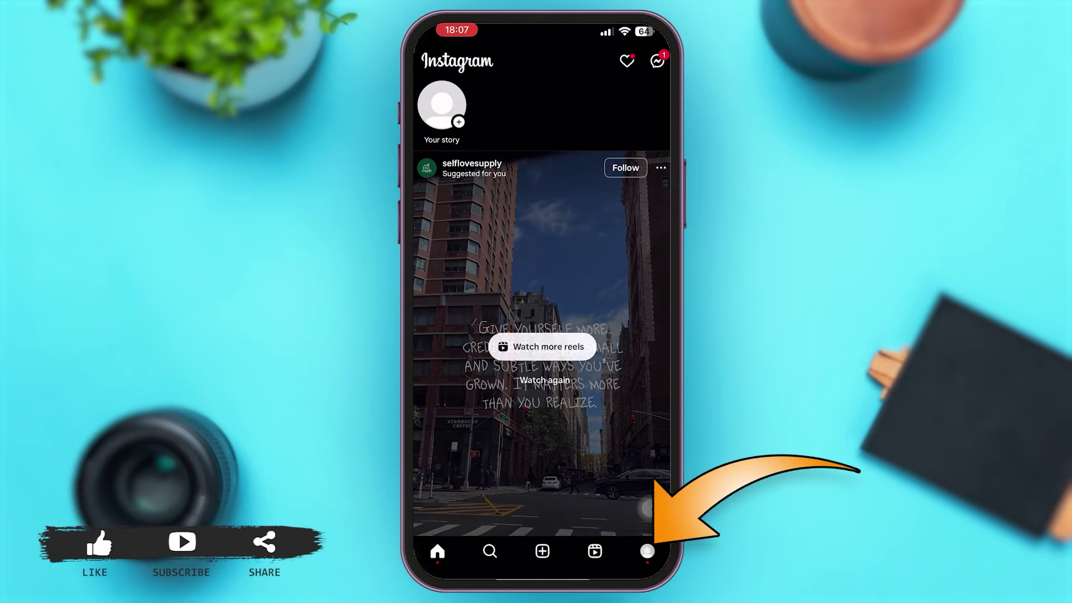
Go from the profile page to Instagram's Settings and activity page.
left_click(648, 552)
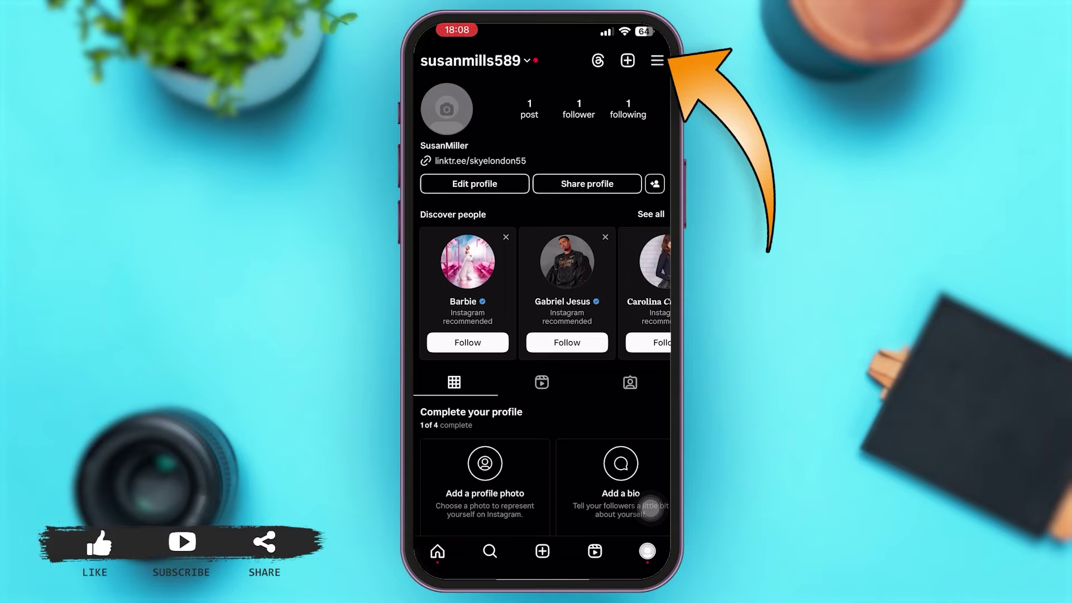
left_click(658, 61)
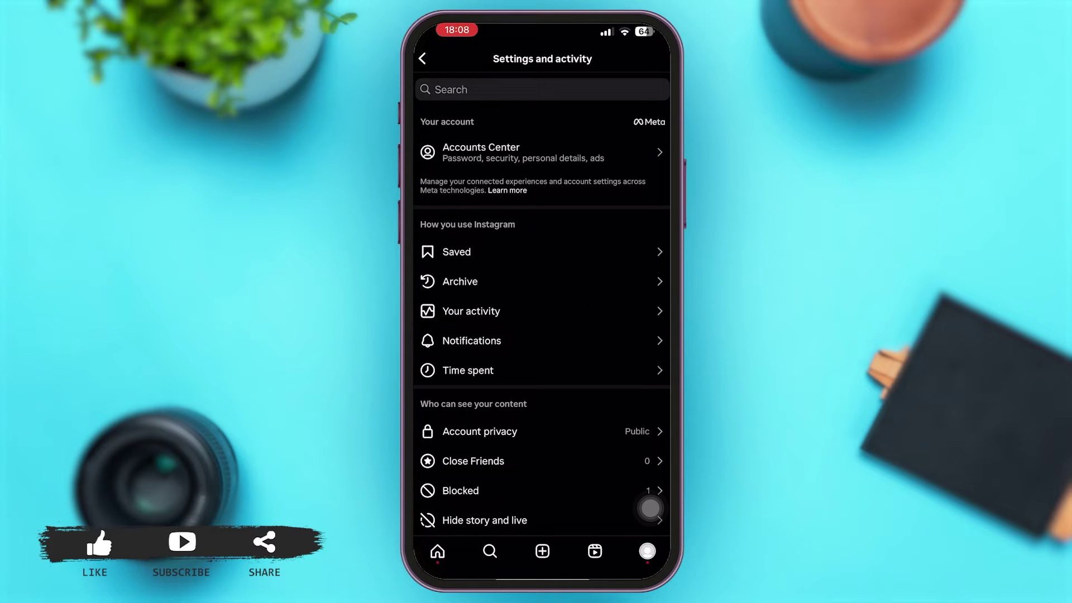
Open Archive and switch from the Posts archive to the Stories archive.
left_click(543, 281)
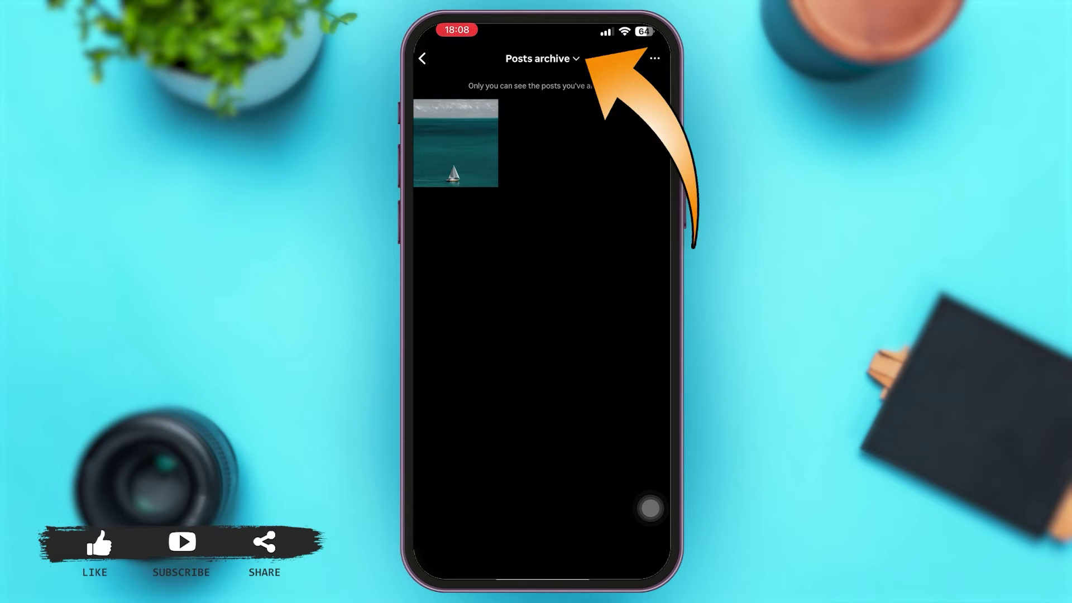
left_click(542, 58)
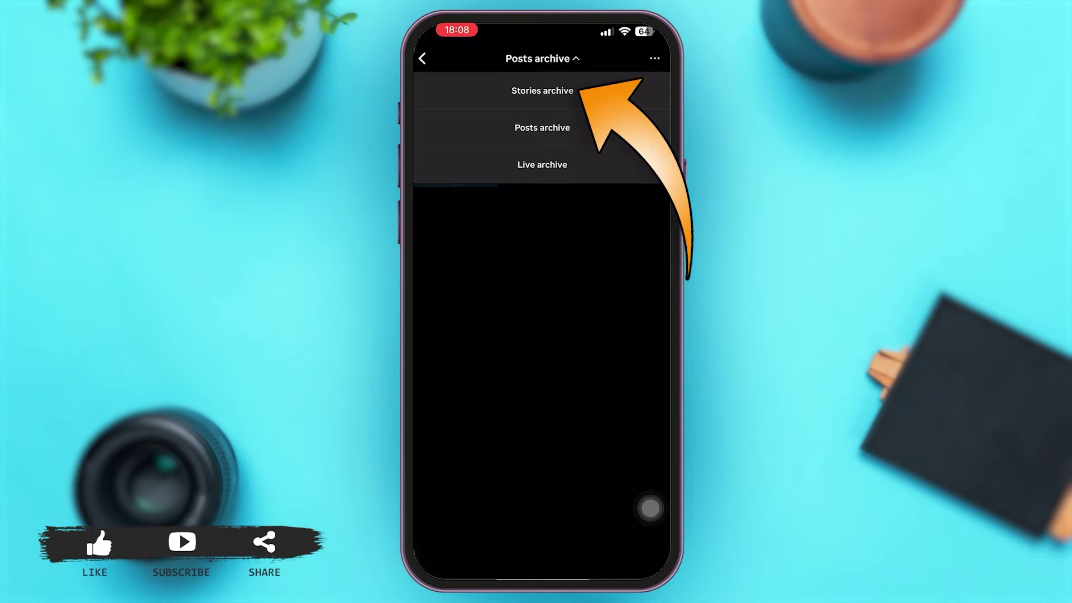
left_click(543, 91)
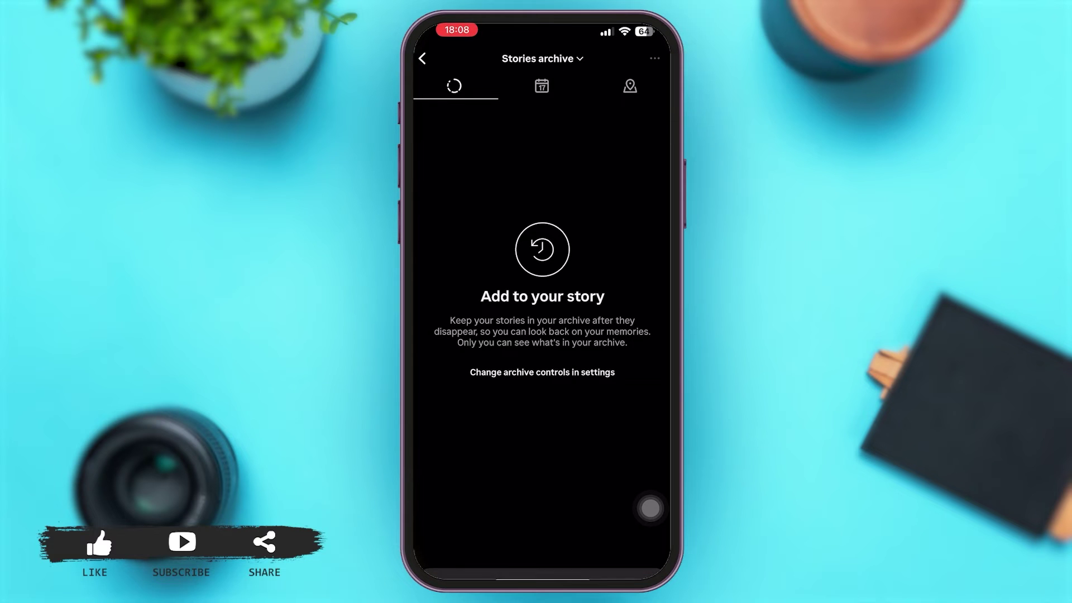
Toggle 'Save story to archive' off and back on, then return to the Stories archive.
left_click(654, 58)
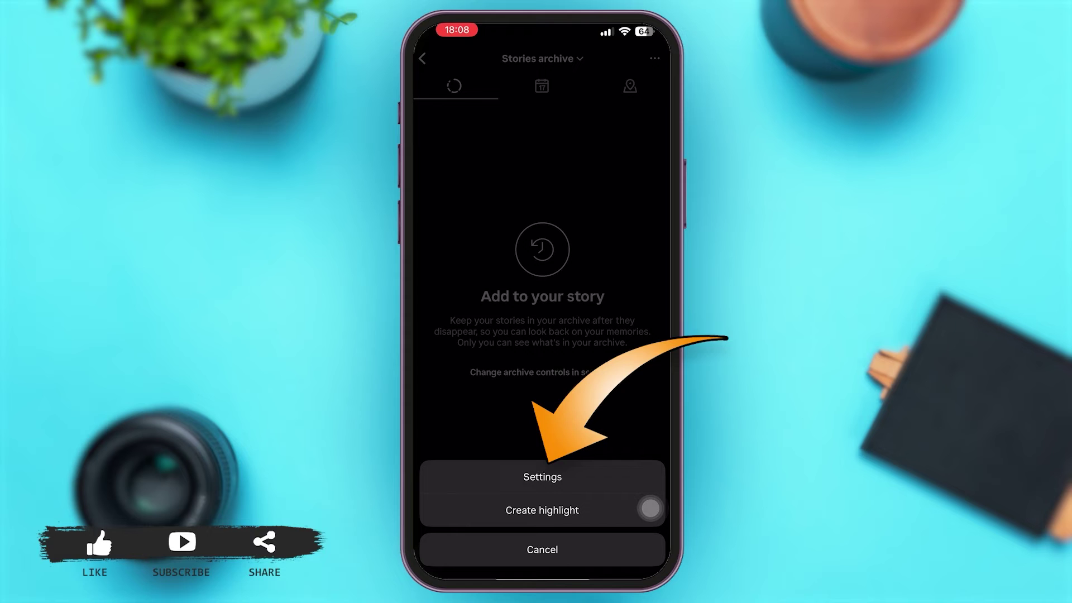
left_click(541, 477)
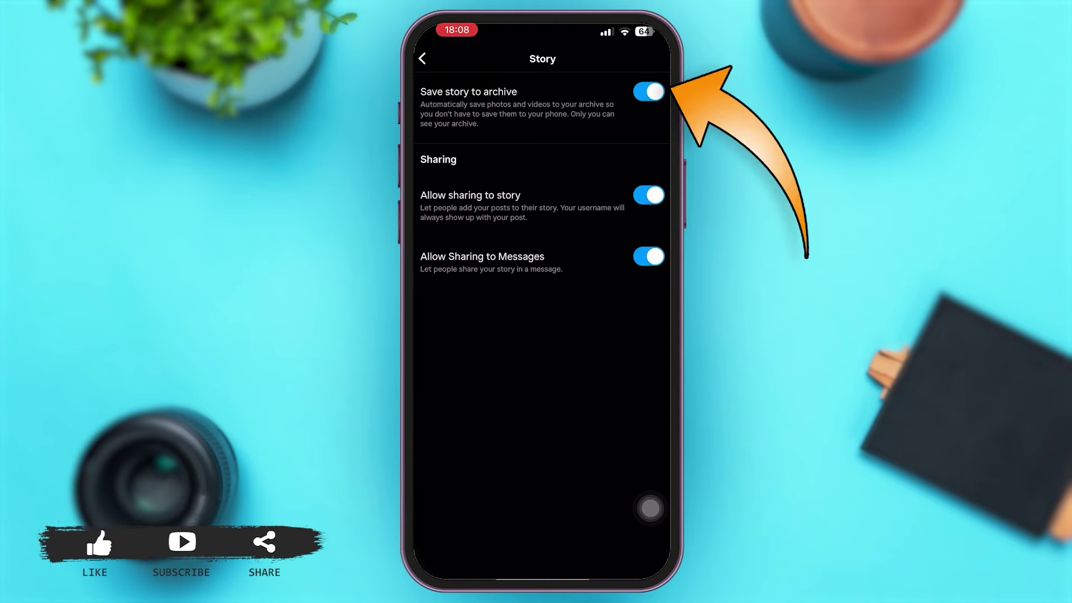
left_click(649, 91)
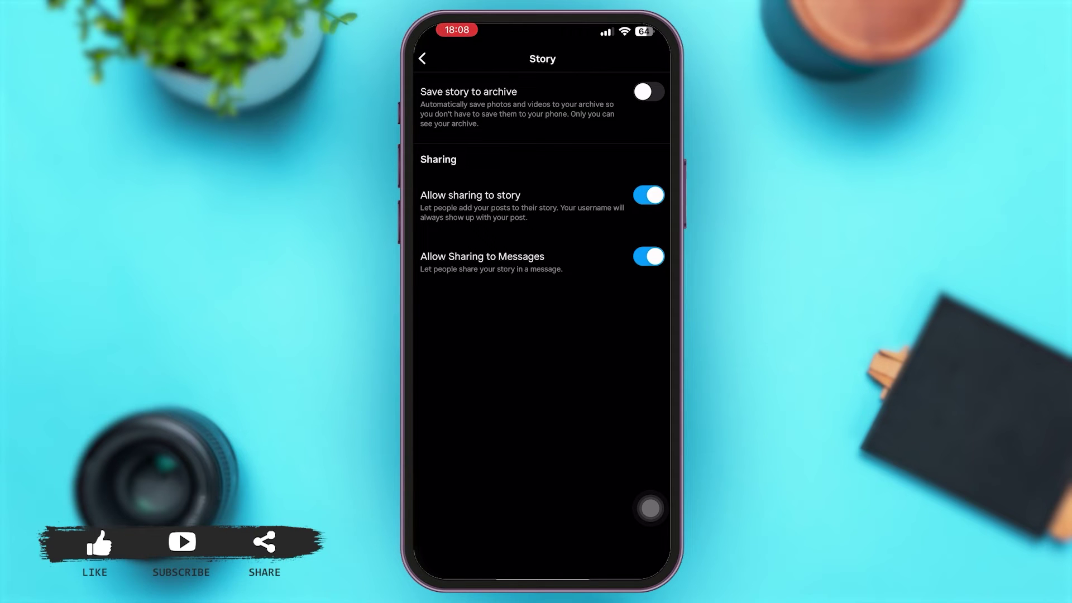
left_click(649, 91)
left_click(423, 58)
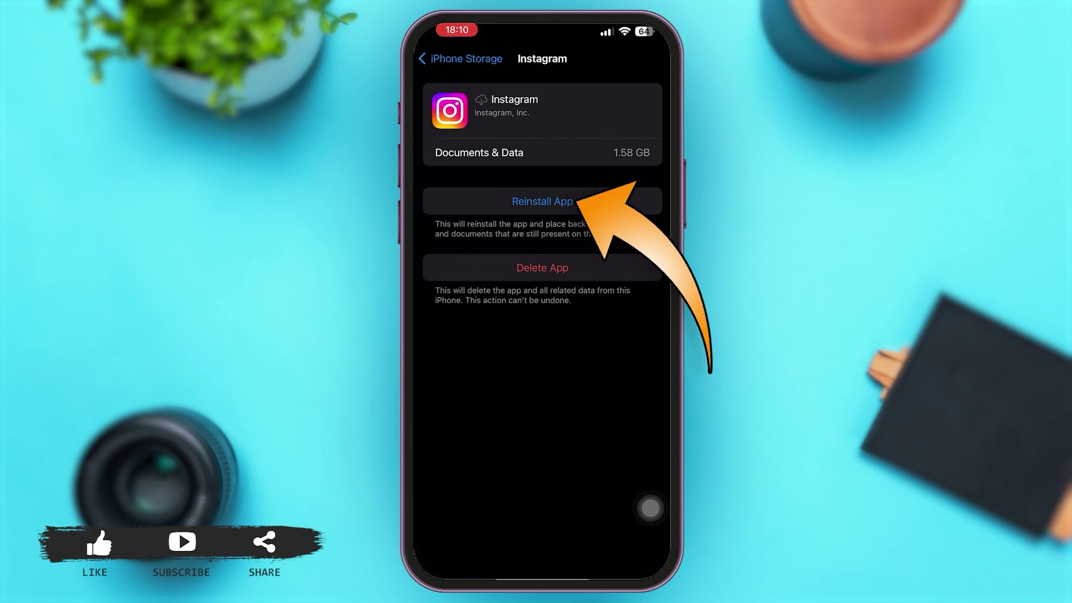
Reinstall the offloaded Instagram app, keeping its 1.58 GB of data.
left_click(542, 201)
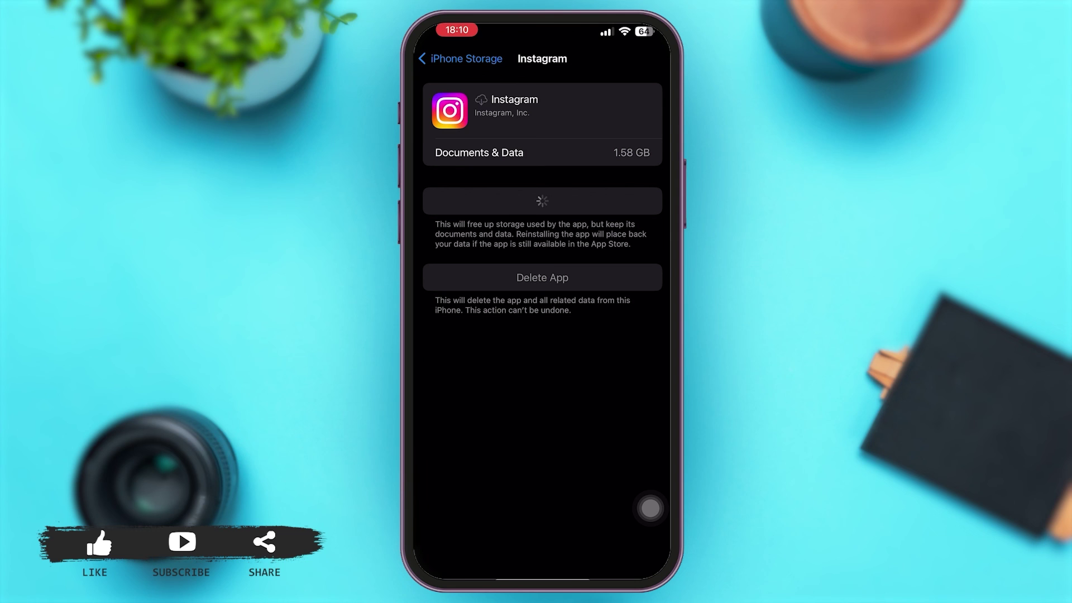